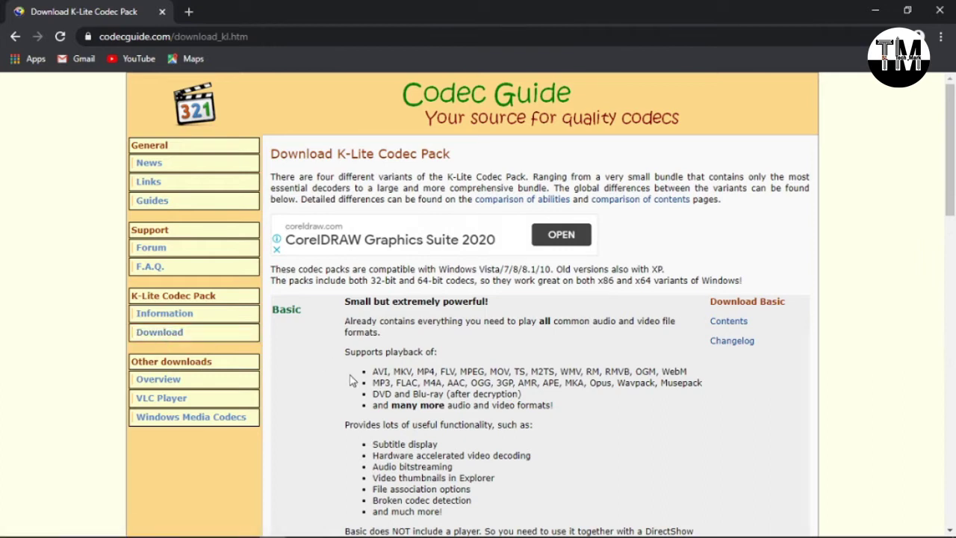
Step: Review the Basic, Standard, Full and Mega variants of the K-Lite Codec Pack on the download page
scroll(353, 381, down, 1)
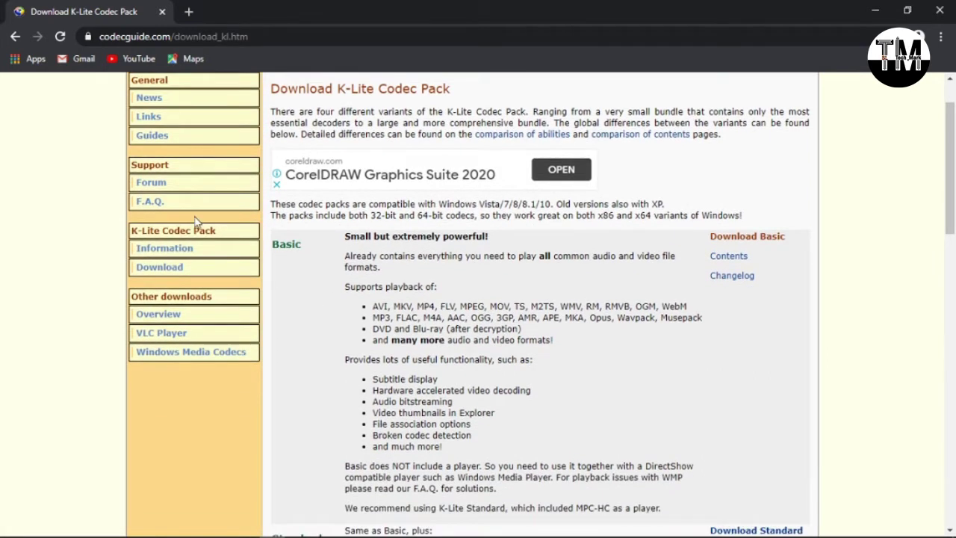
scroll(448, 343, down, 1)
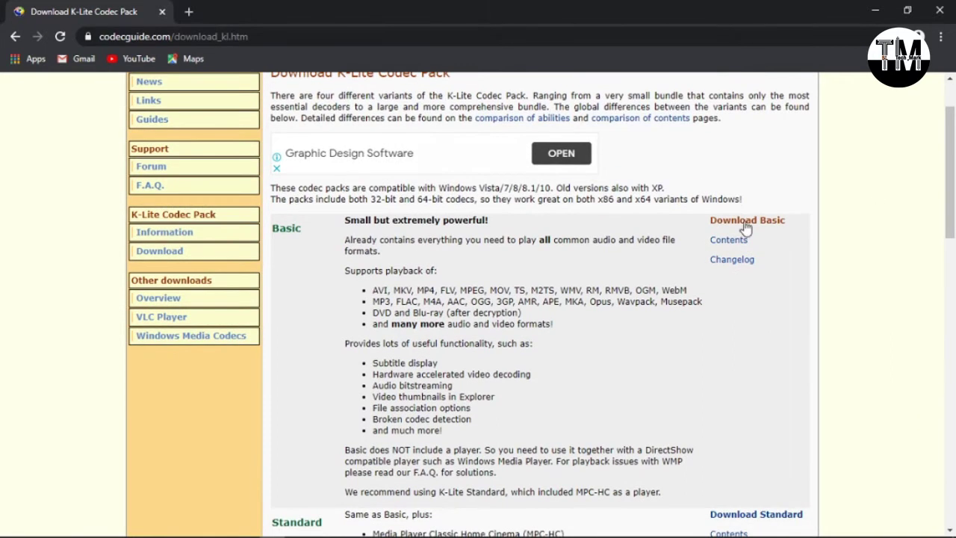
drag(702, 222, 785, 221)
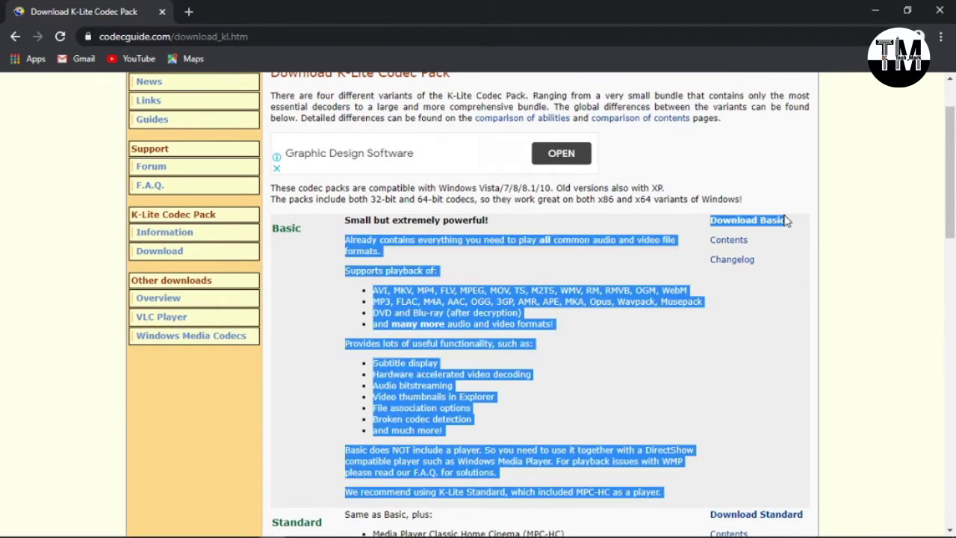
click(790, 278)
scroll(790, 278, down, 2)
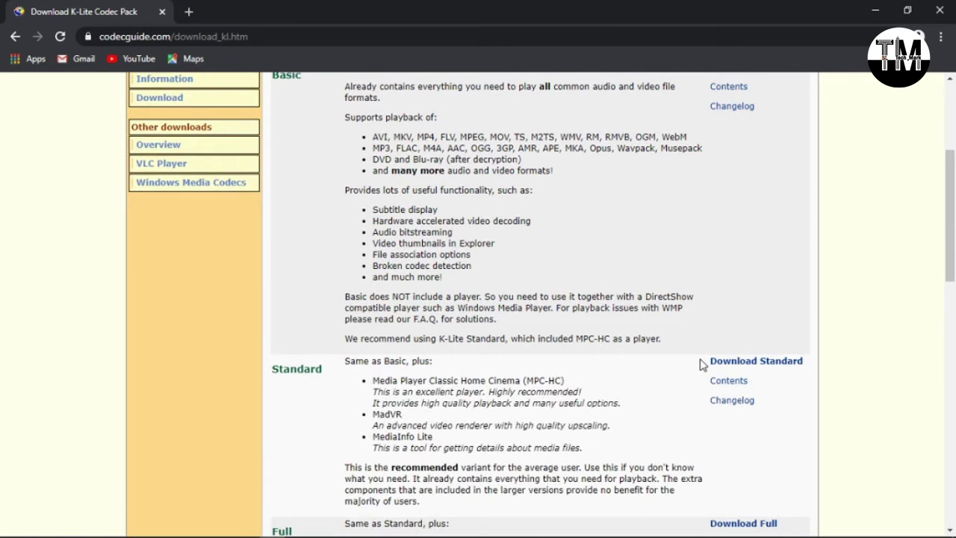
drag(699, 366, 813, 367)
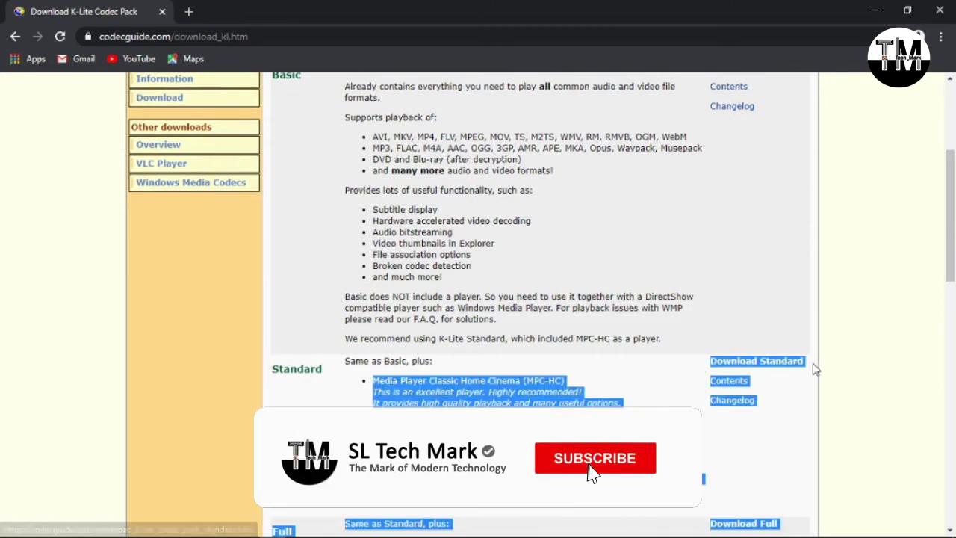
click(794, 401)
scroll(794, 402, down, 2)
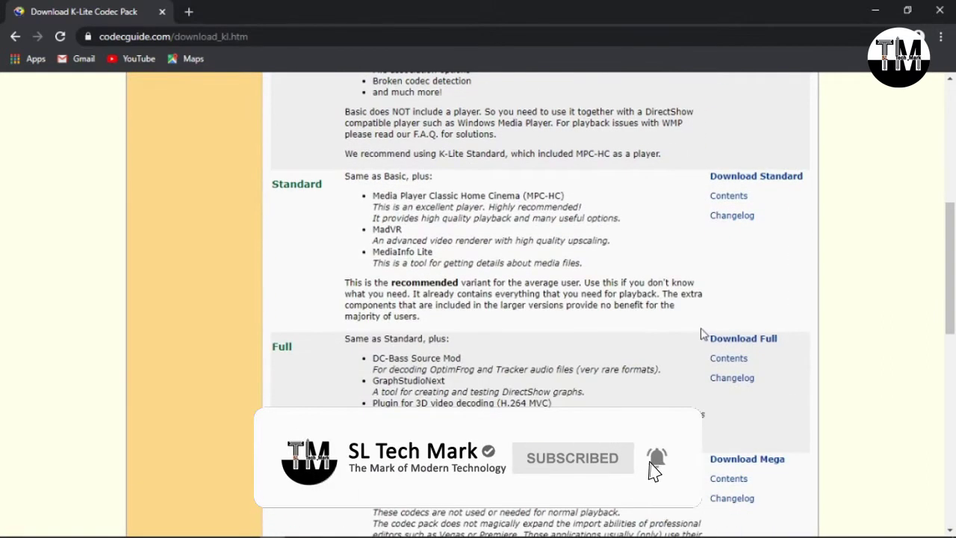
drag(698, 345, 790, 342)
click(794, 341)
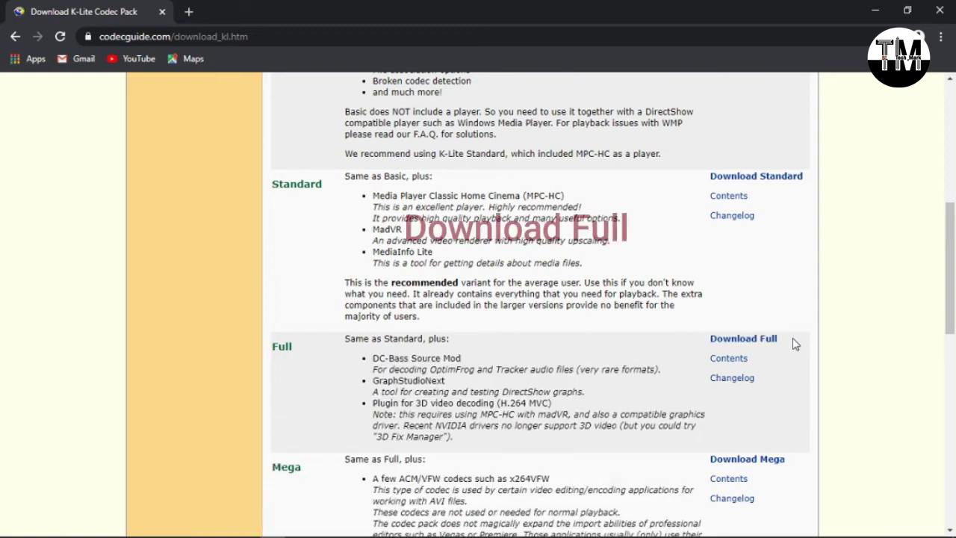
scroll(794, 341, down, 1)
drag(699, 366, 808, 366)
click(809, 367)
scroll(807, 366, up, 1)
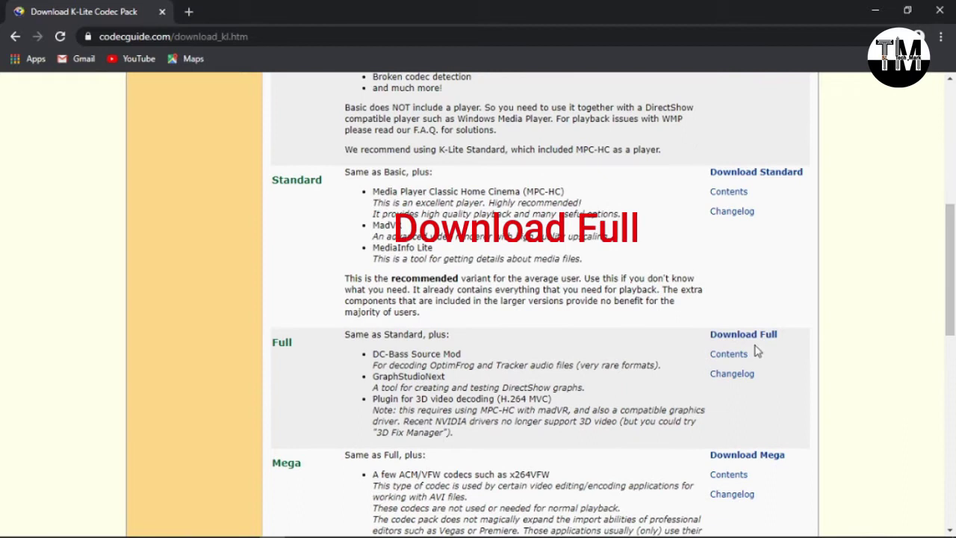
Step: Open the Full variant's download page and download its installer from the HTTPS Server 1 link
click(721, 336)
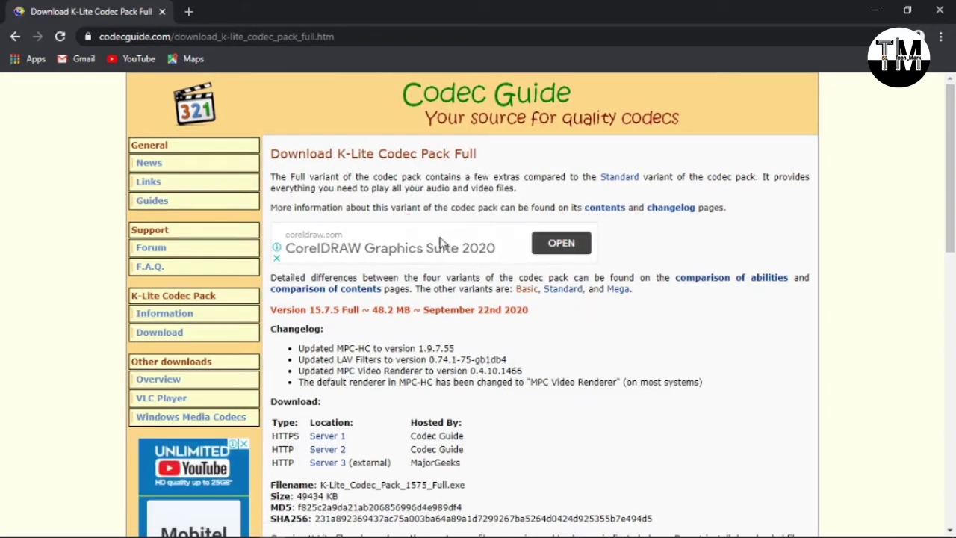
scroll(414, 280, down, 1)
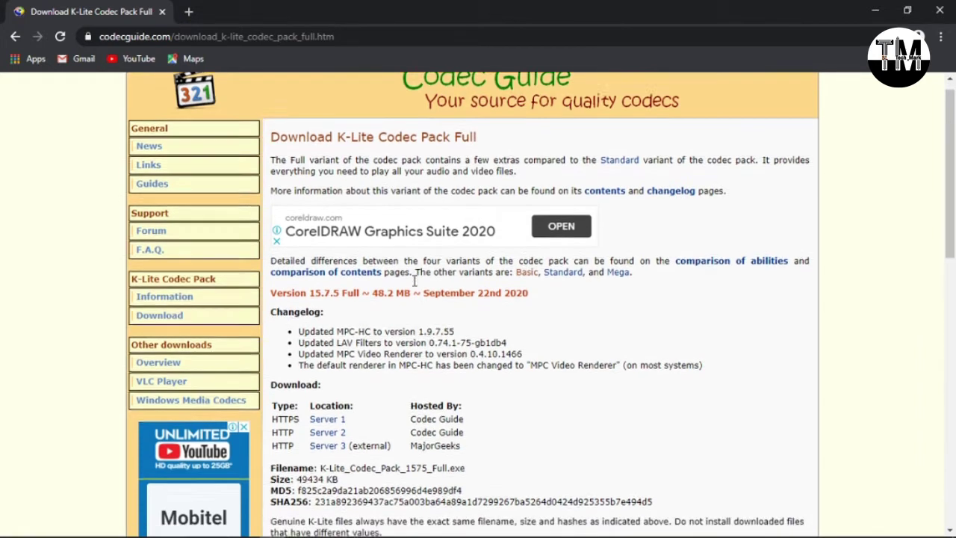
scroll(415, 280, down, 2)
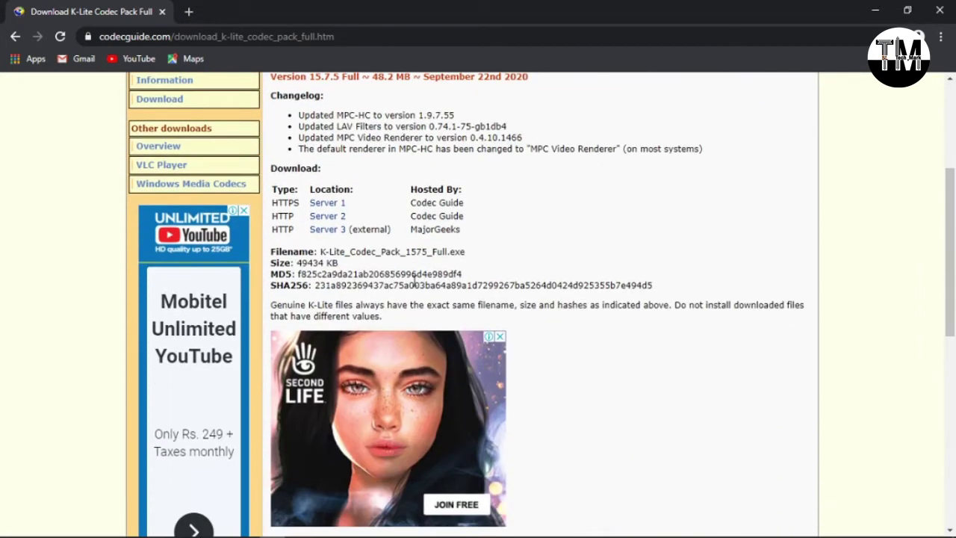
scroll(421, 322, up, 3)
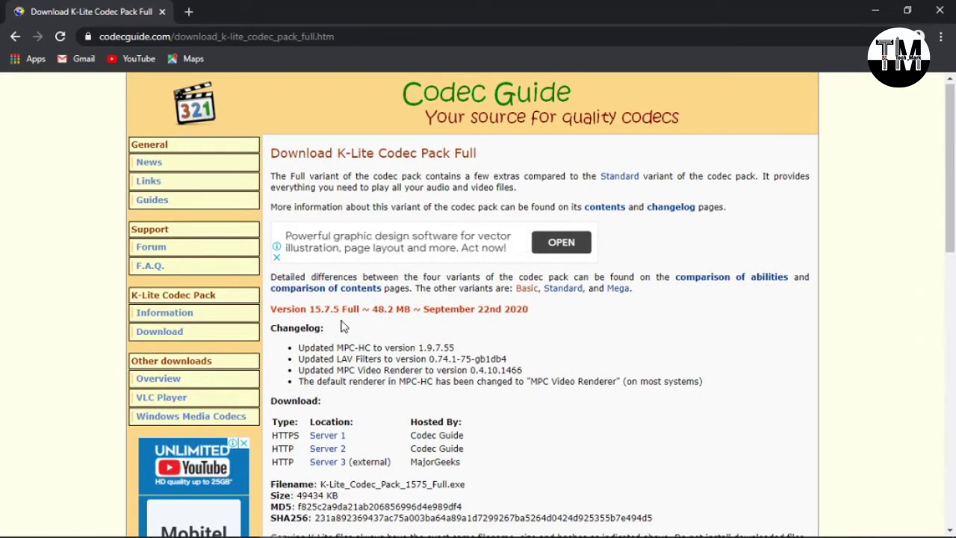
drag(372, 308, 408, 312)
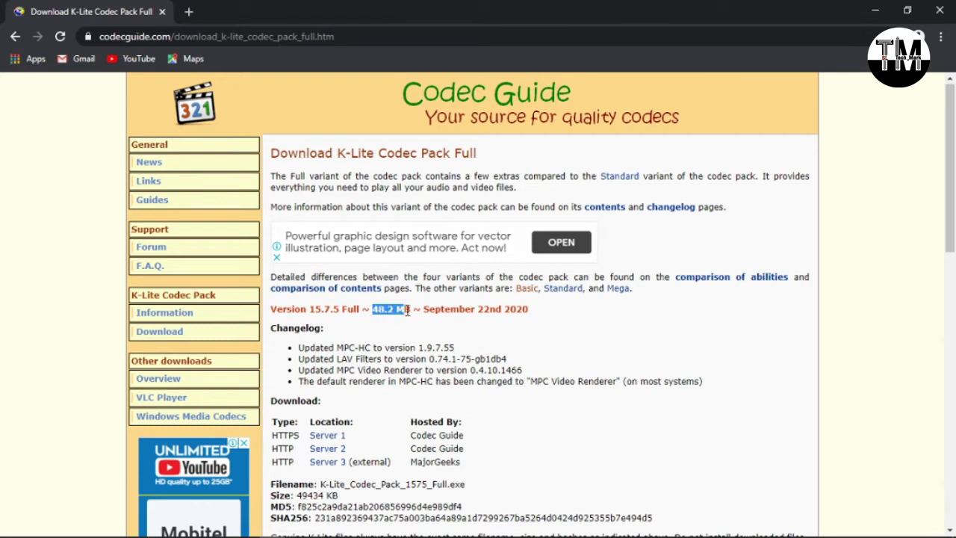
click(408, 312)
scroll(411, 311, down, 1)
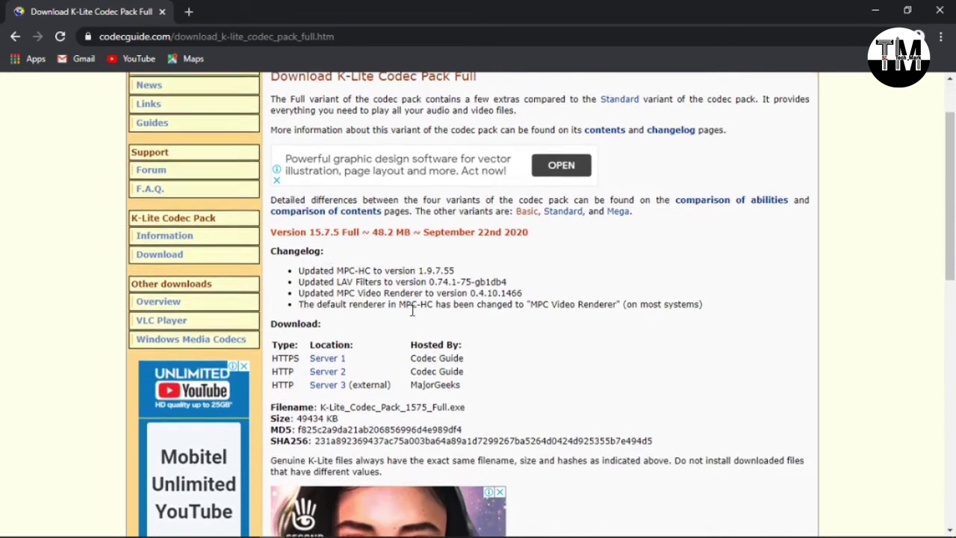
double_click(298, 353)
click(327, 358)
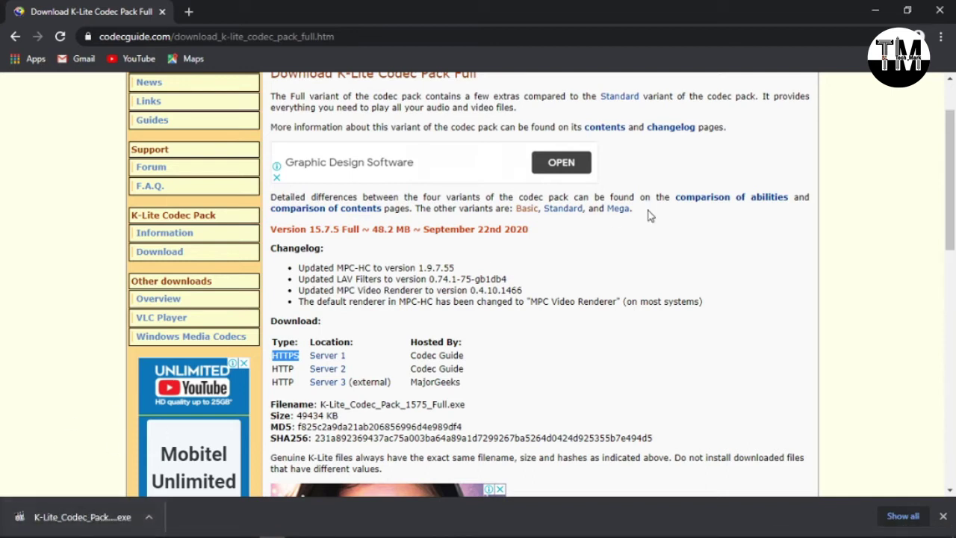
Step: Minimize the browser and open the k-lite folder on the desktop
click(874, 10)
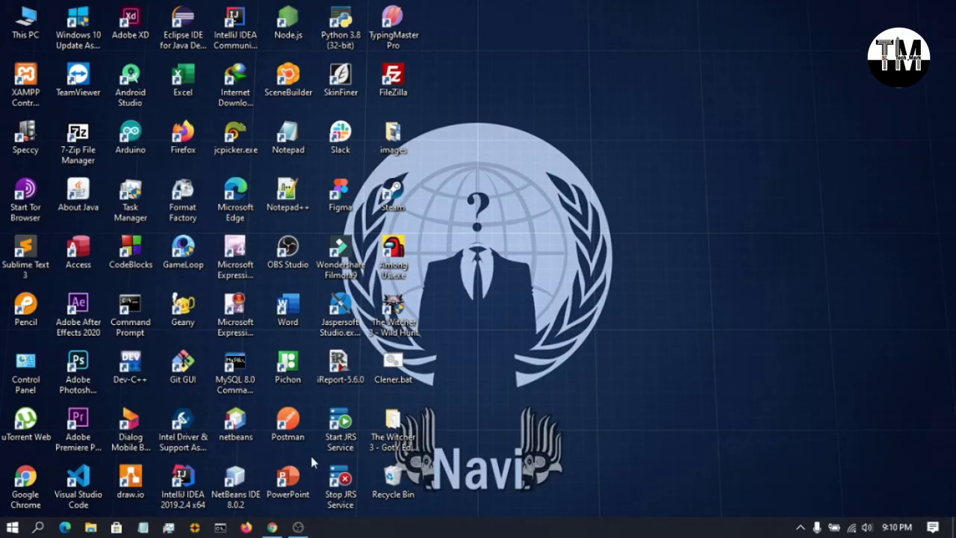
click(272, 527)
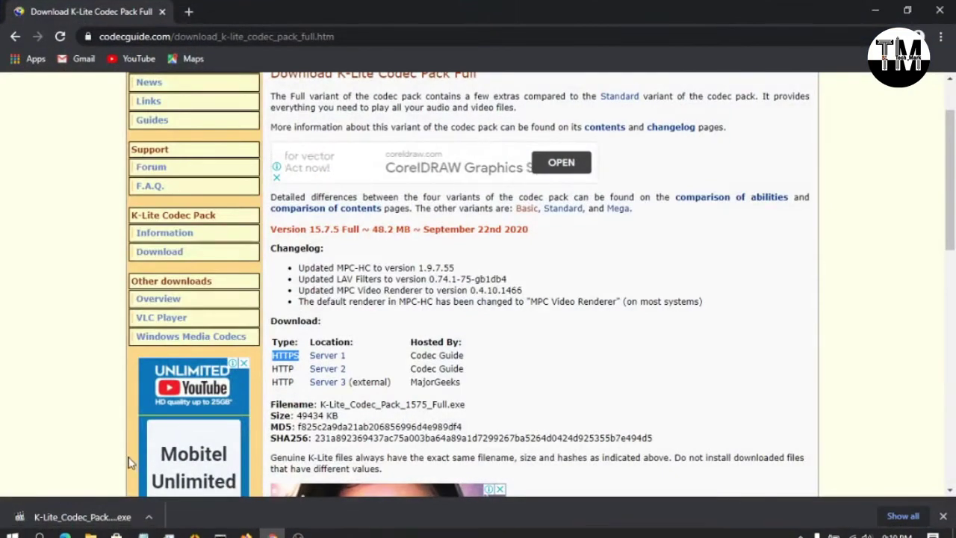
click(872, 10)
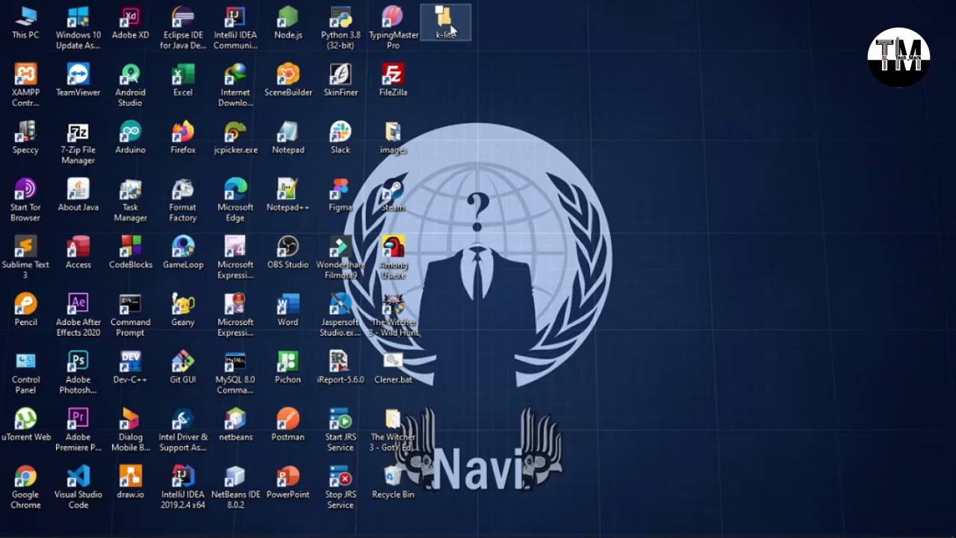
right_click(633, 91)
click(662, 137)
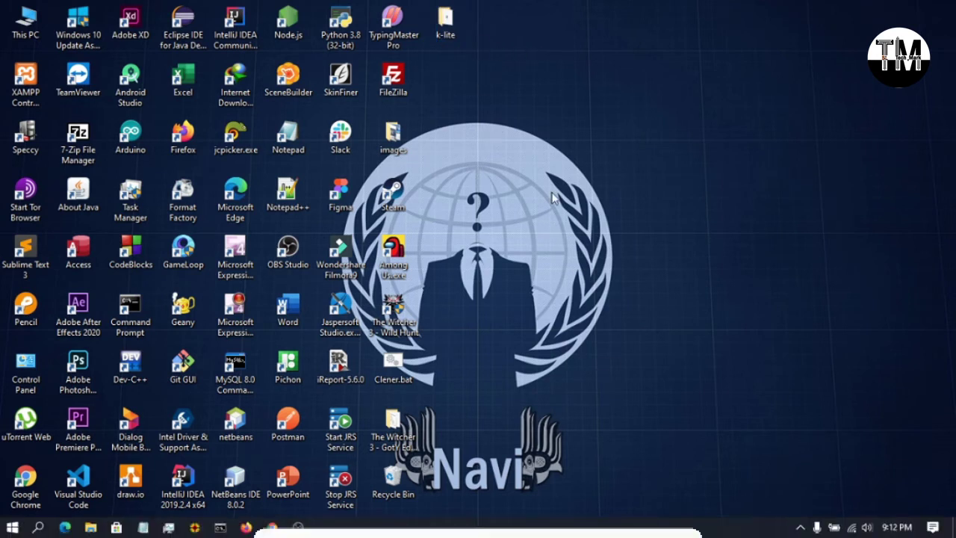
double_click(445, 23)
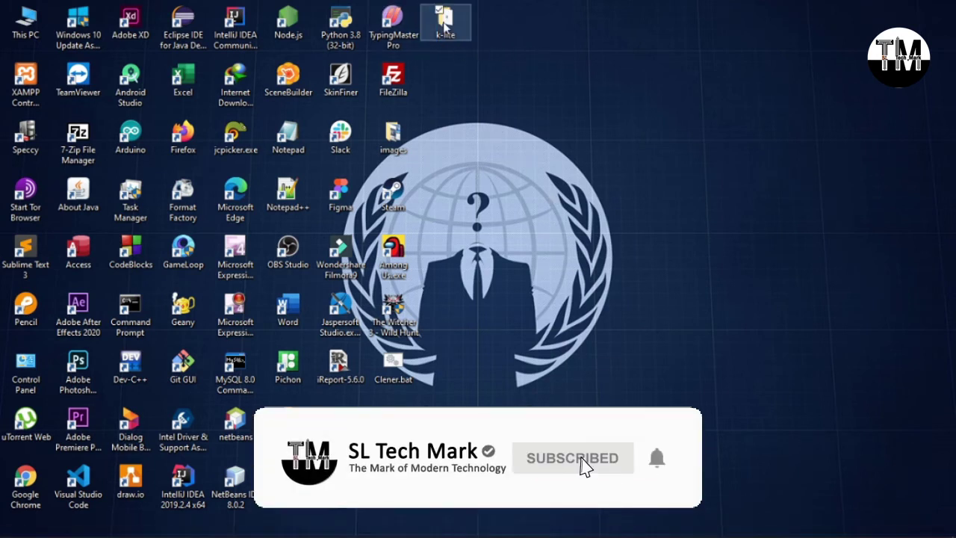
drag(492, 100, 551, 88)
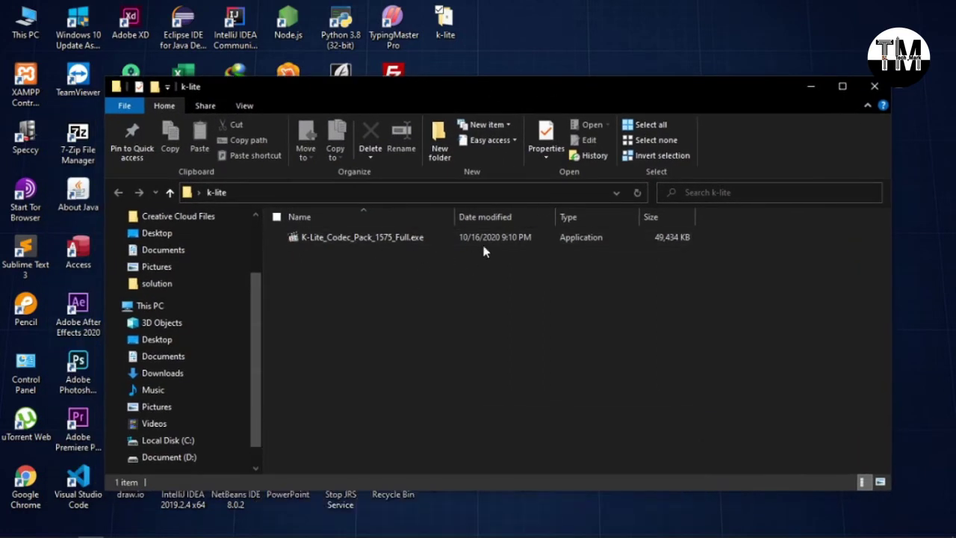
Step: Show the k-lite folder's contents as large icons and select the K-Lite_Codec_Pack_1575_Full.exe installer
right_click(423, 256)
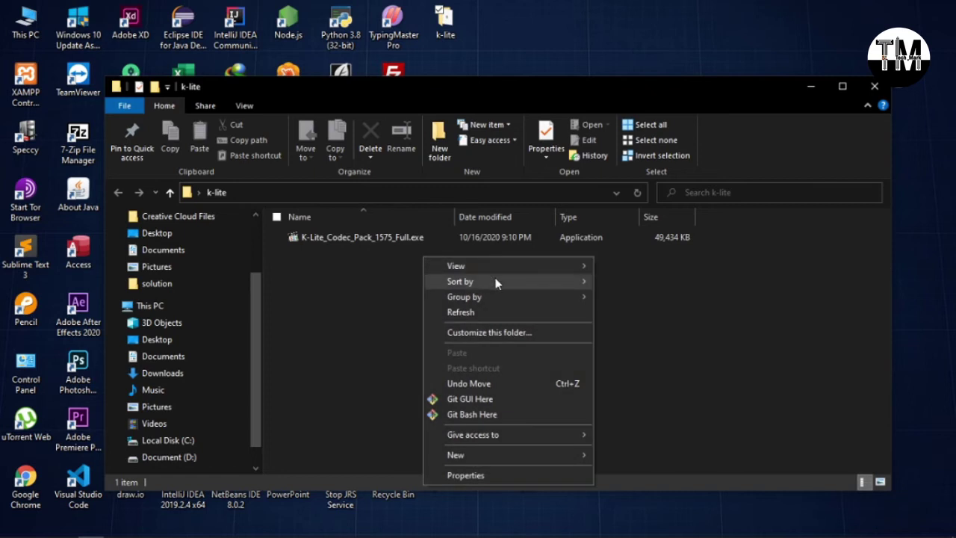
mouse_move(514, 262)
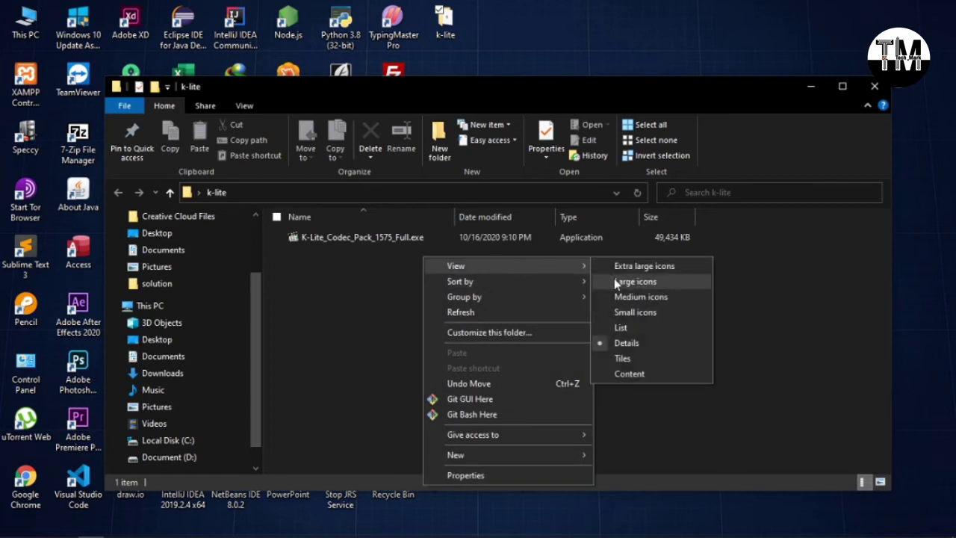
click(615, 279)
drag(445, 291, 385, 247)
click(277, 248)
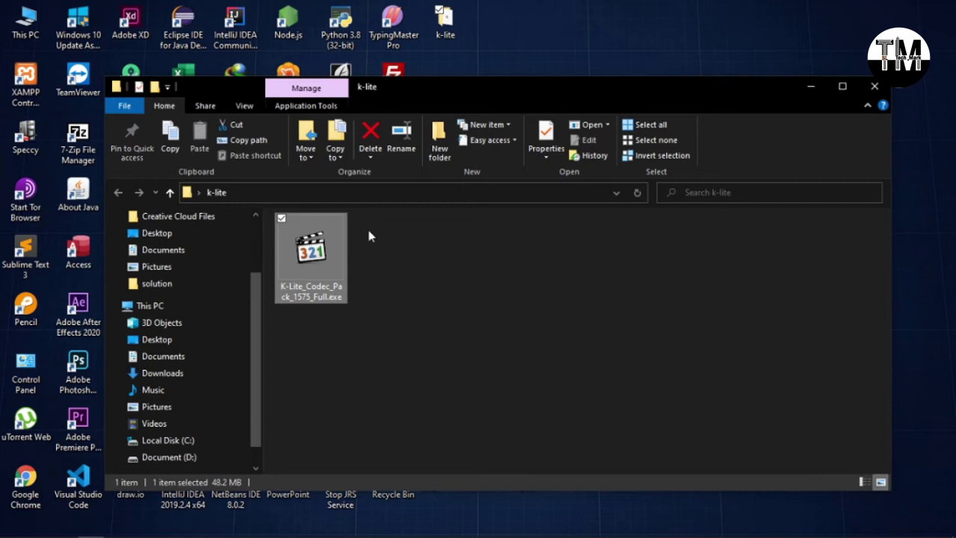
Step: Run the K-Lite_Codec_Pack_1575_Full.exe installer as administrator and accept the Normal installation mode
right_click(297, 250)
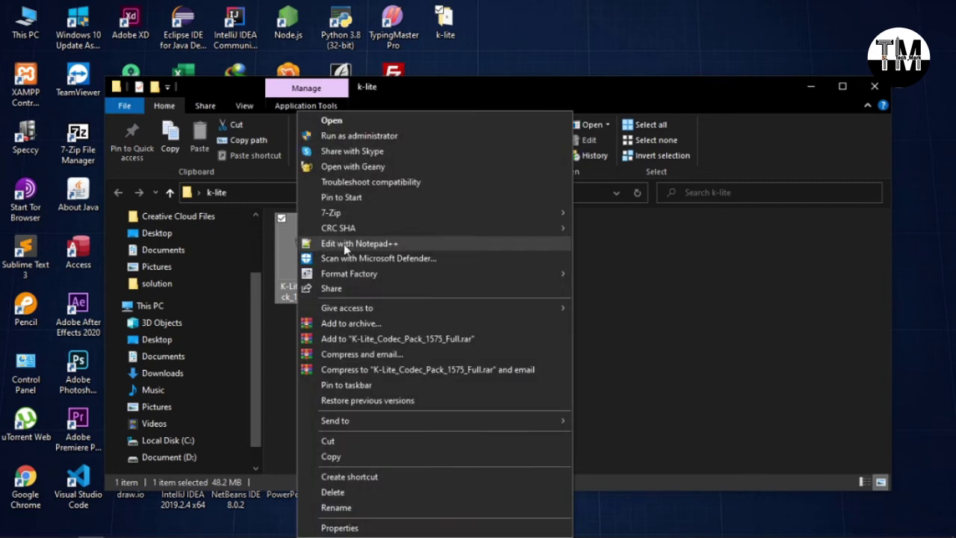
click(365, 142)
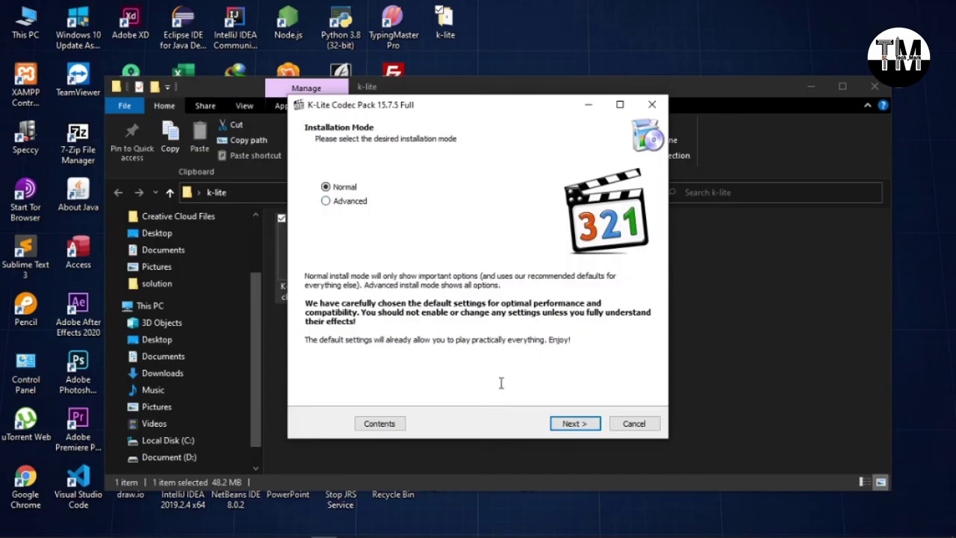
click(561, 429)
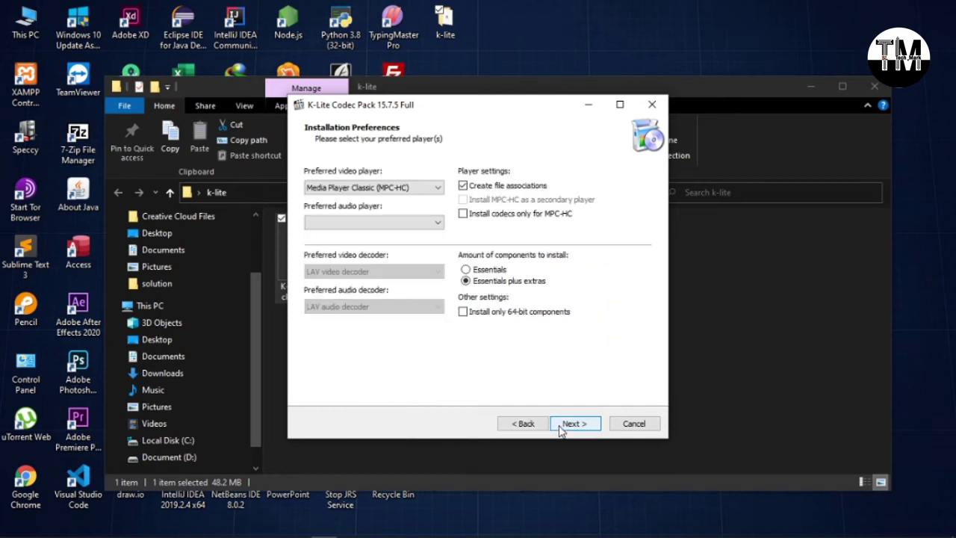
Step: Keep Media Player Classic (MPC-HC) as the preferred video player, choose it as the preferred audio player too, and accept the preferences
click(439, 191)
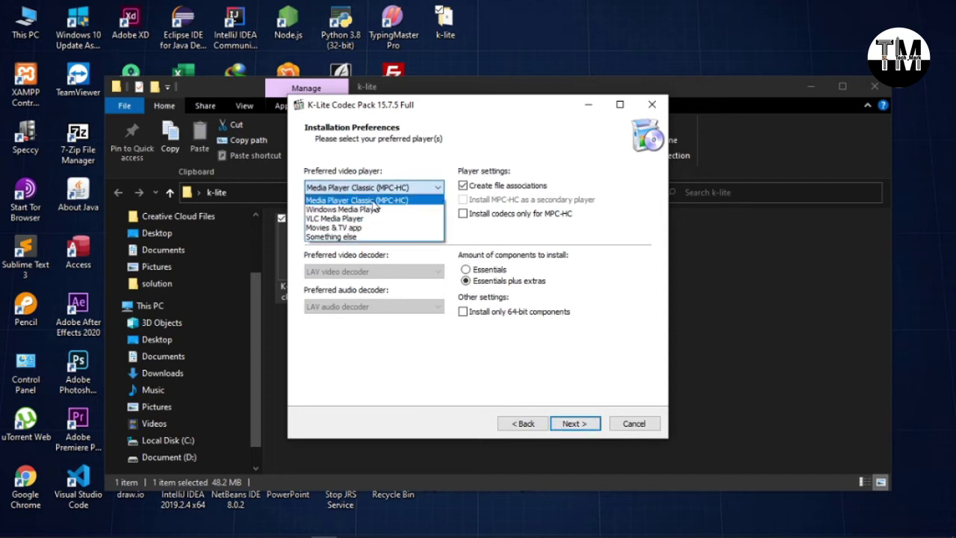
click(450, 158)
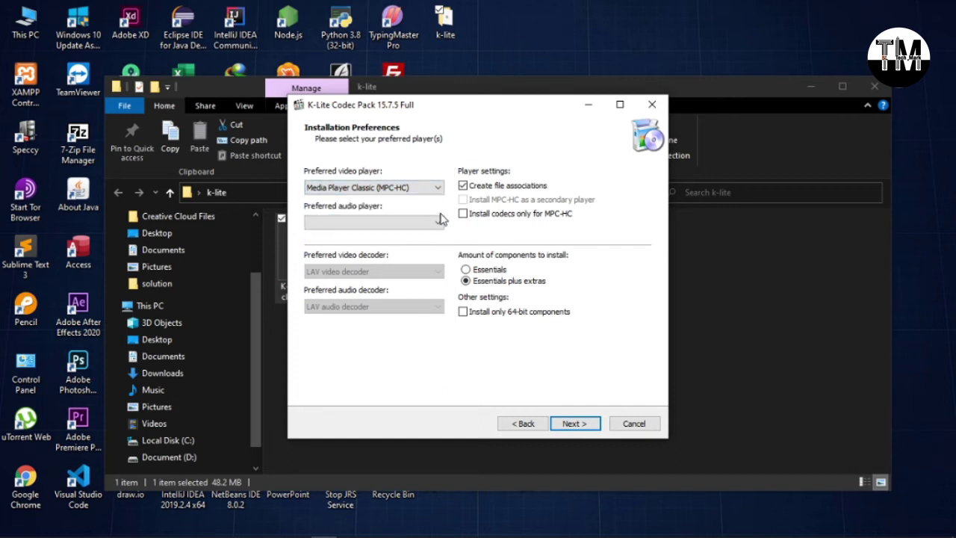
click(440, 222)
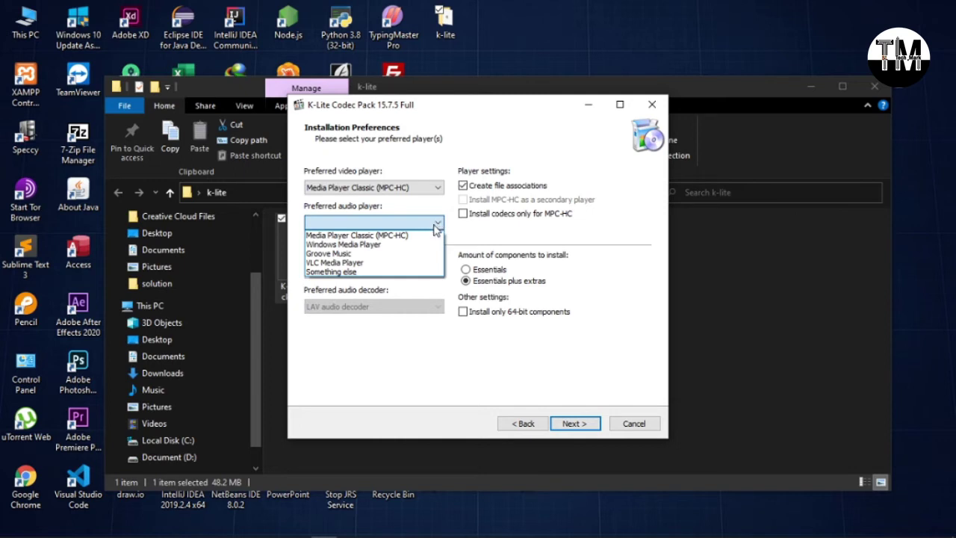
click(404, 236)
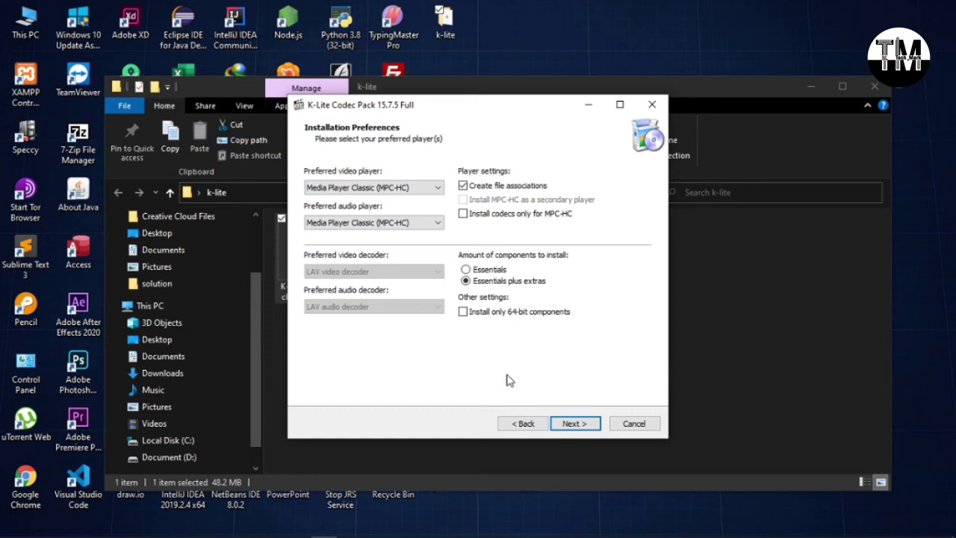
click(571, 418)
Step: Accept the default MPC-HC configuration, hardware acceleration and English primary language settings to reach the audio configuration
click(571, 420)
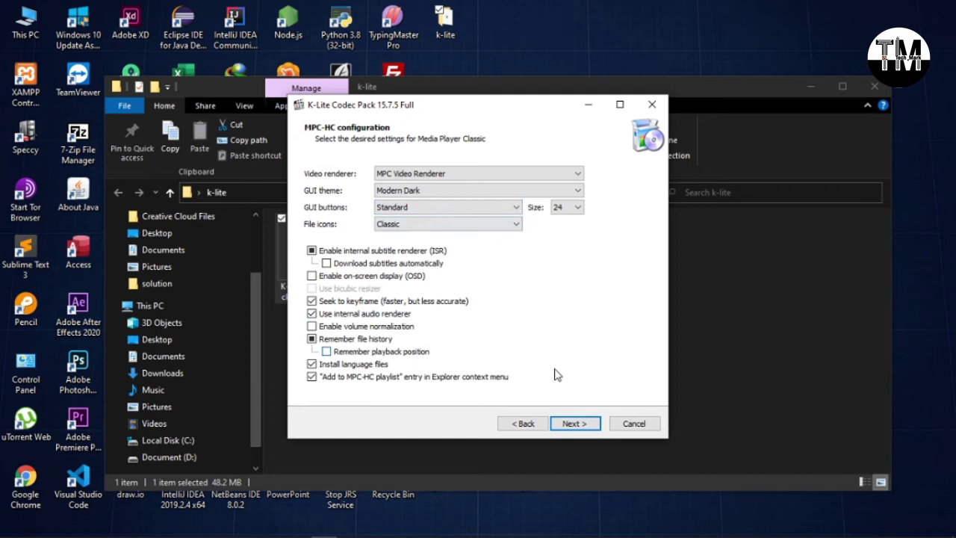
click(573, 426)
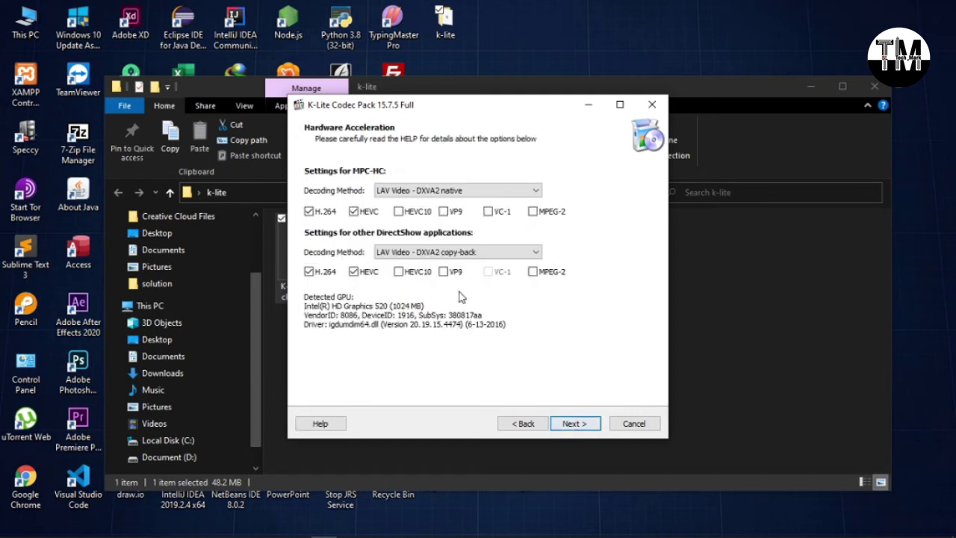
click(573, 423)
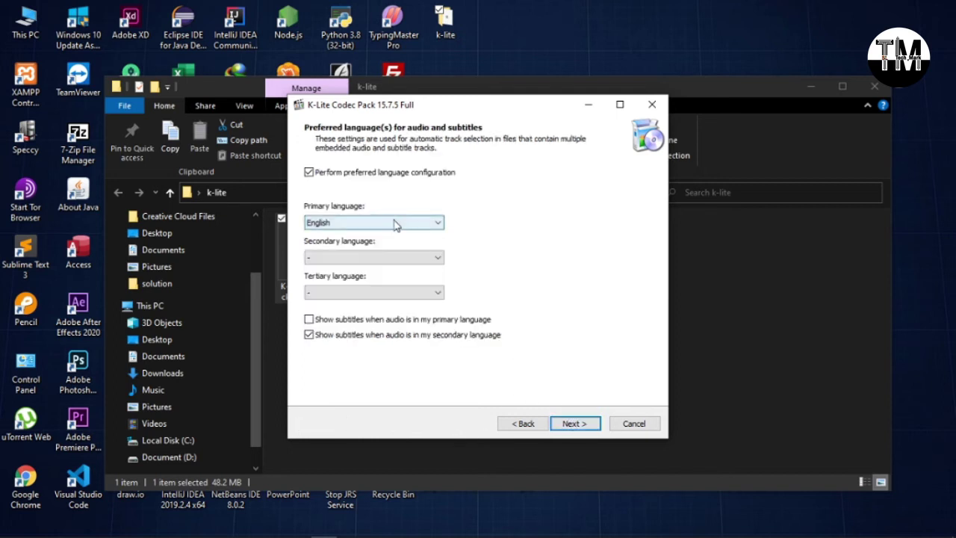
click(575, 423)
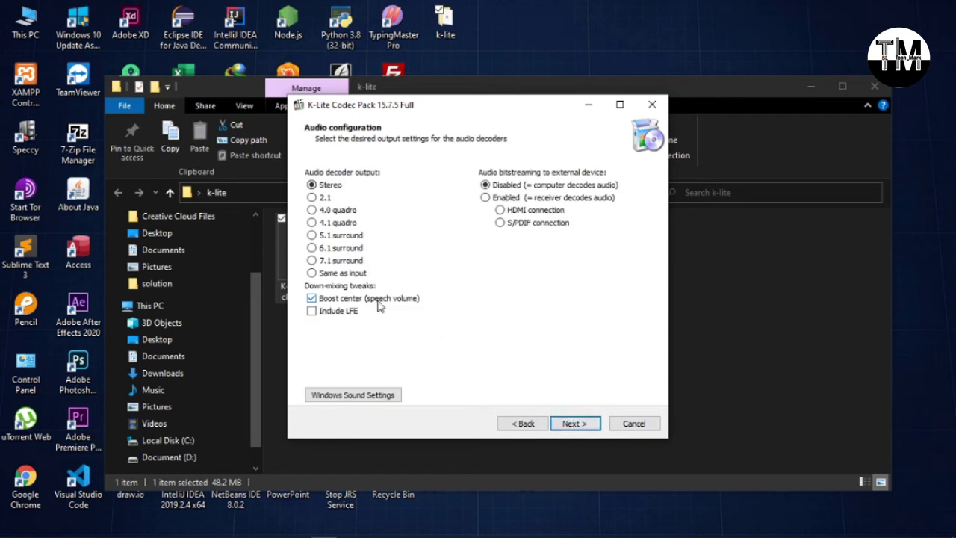
Step: Accept the audio configuration with Stereo decoder output, install the K-Lite Codec Pack, and finish the setup without running any extra tools
click(573, 424)
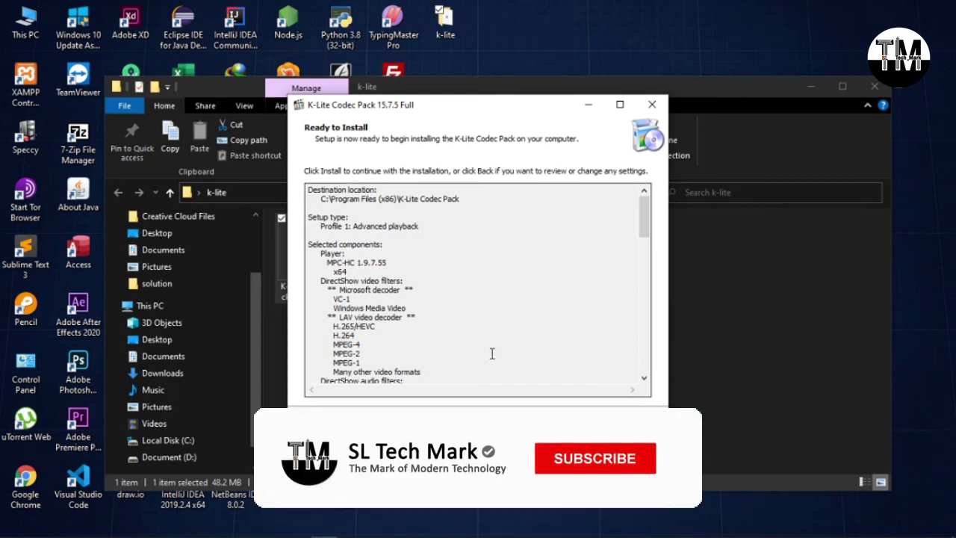
scroll(492, 354, down, 10)
click(573, 423)
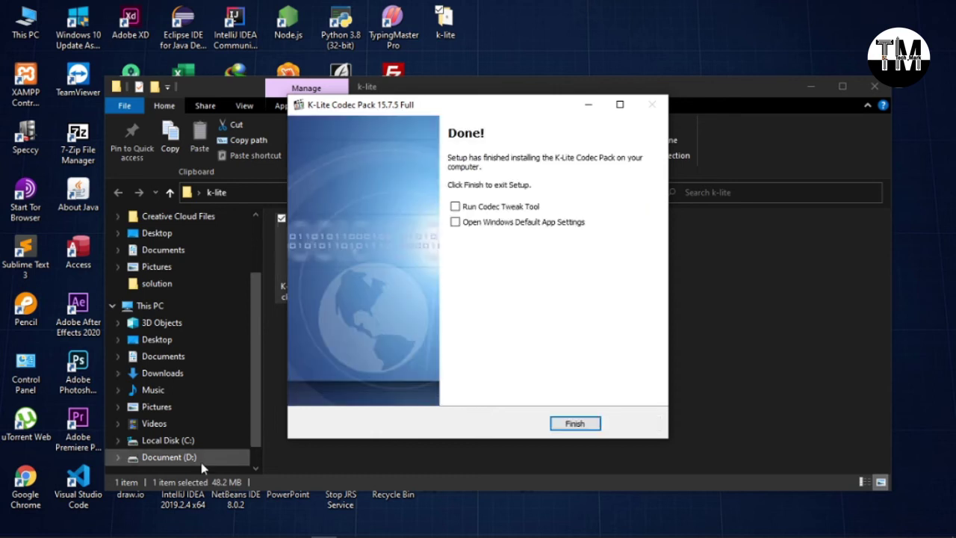
click(587, 422)
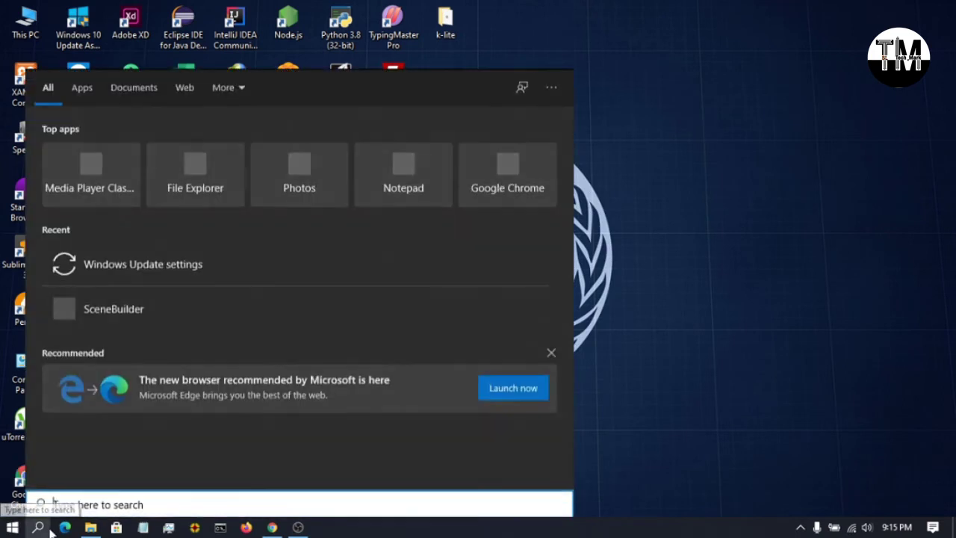
click(41, 527)
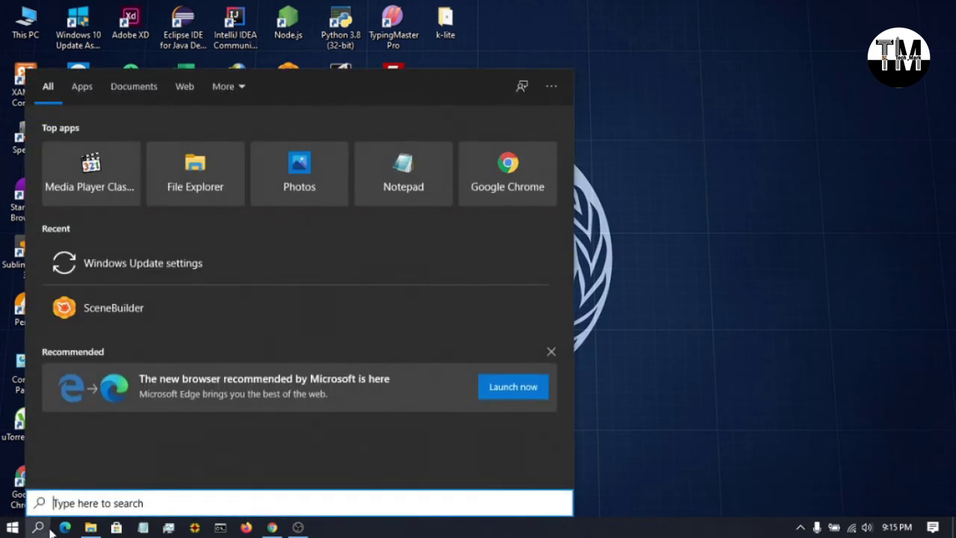
text(k)
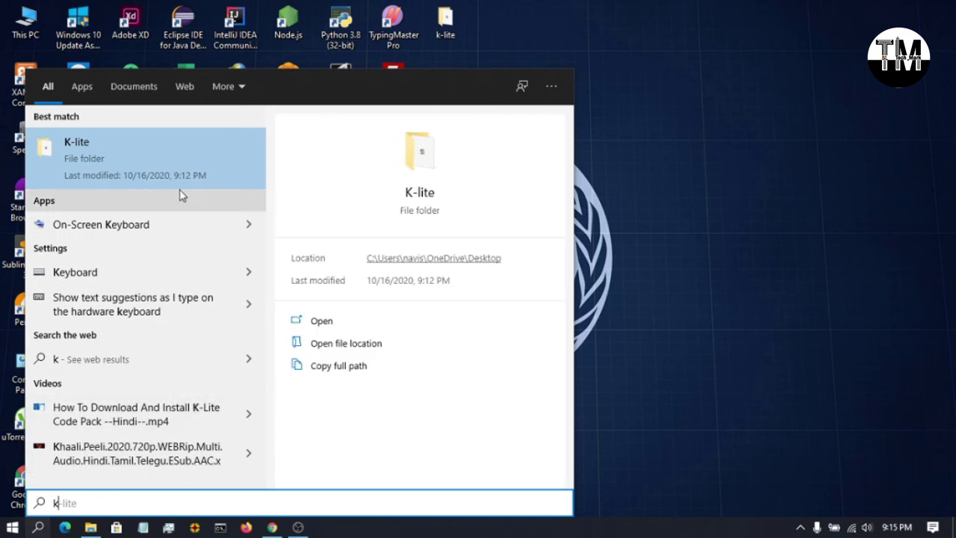
key(BackSpace)
text(m)
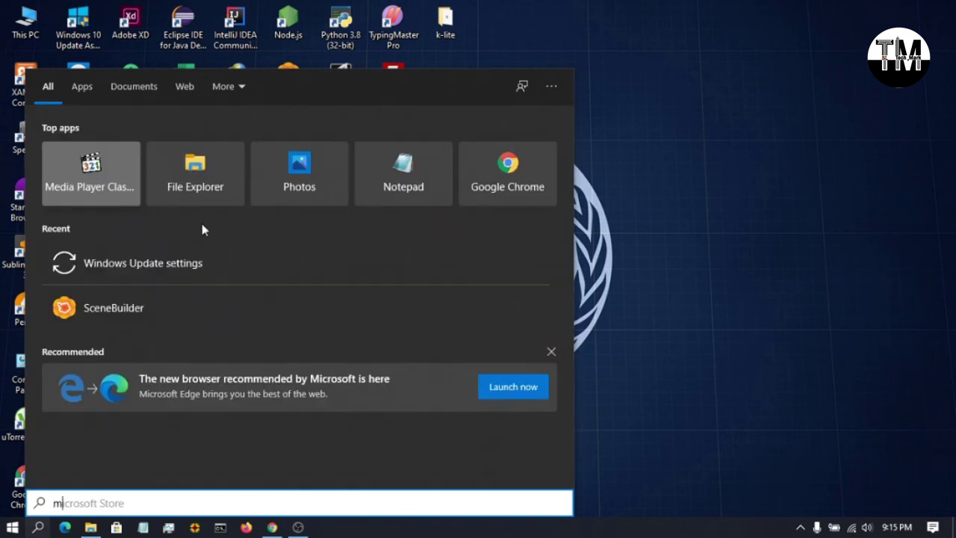
key(BackSpace)
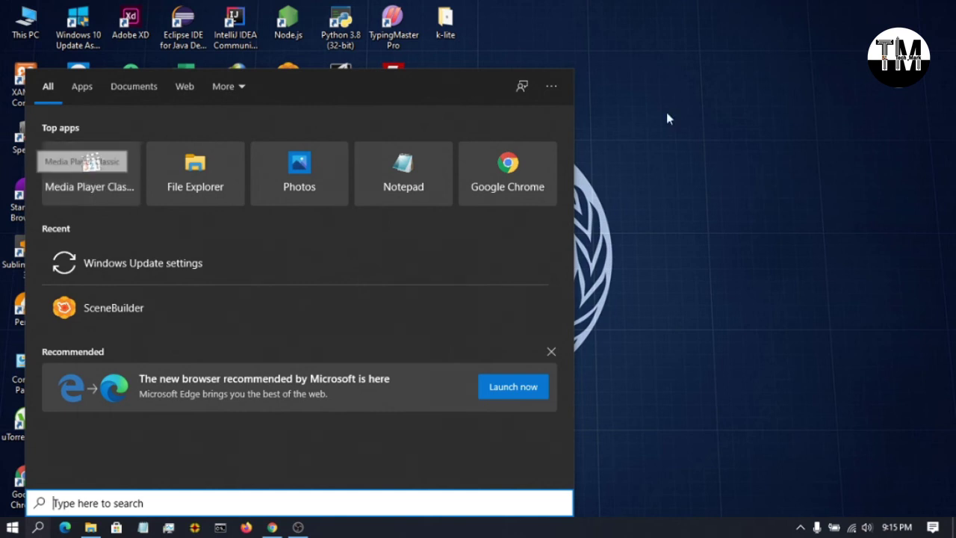
click(790, 113)
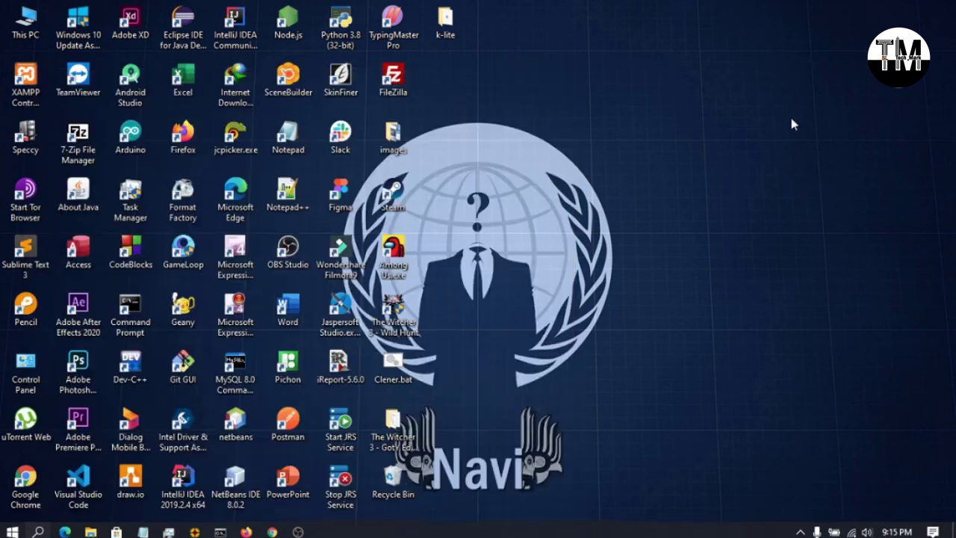
Step: In the SL Tech Mark Video folder on D:, use the properties of AmongUs on Linux.mp4 to confirm MPC-HC (x64) as the default .mp4 app
click(93, 528)
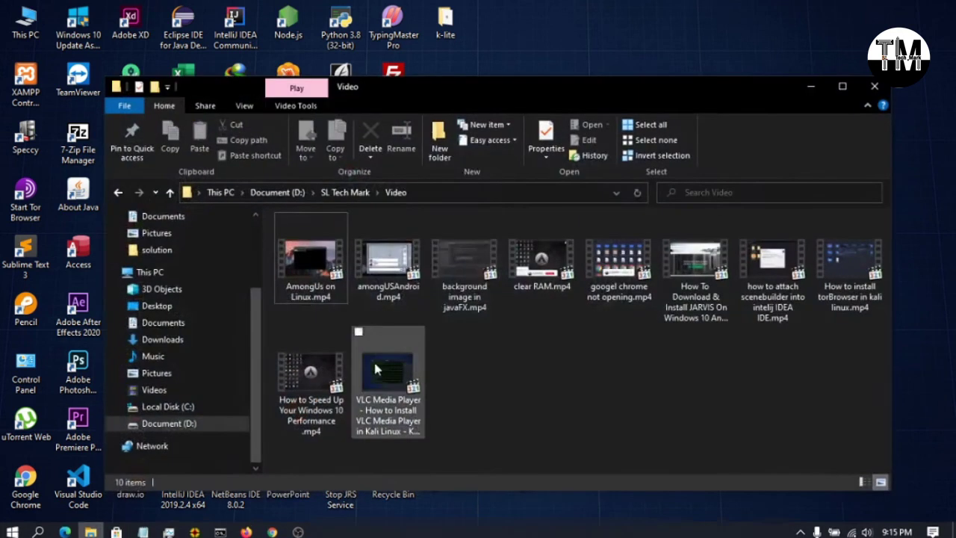
right_click(331, 294)
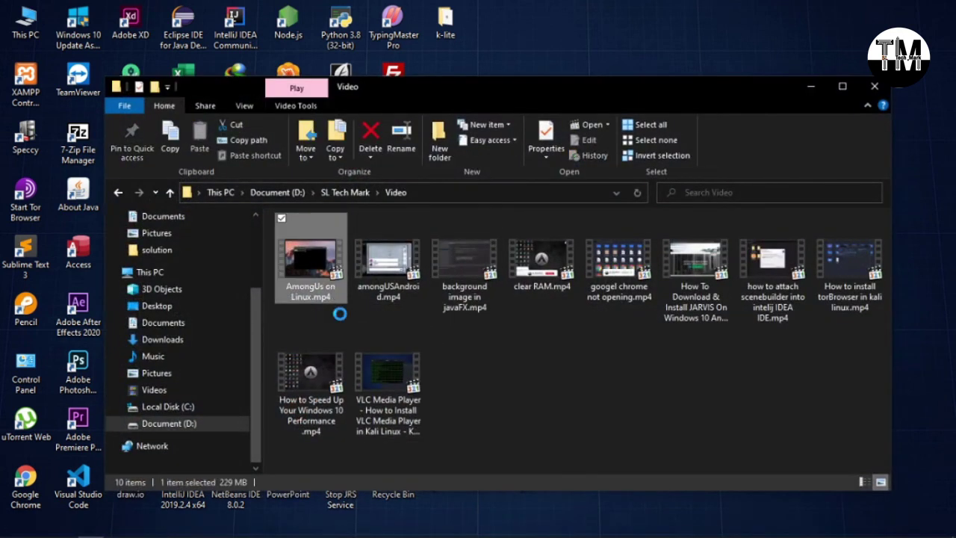
click(393, 528)
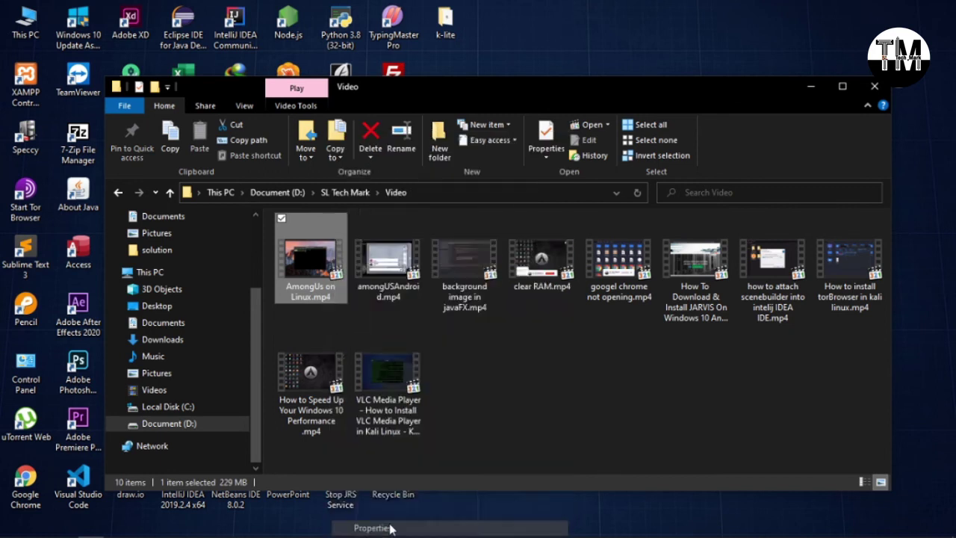
click(500, 289)
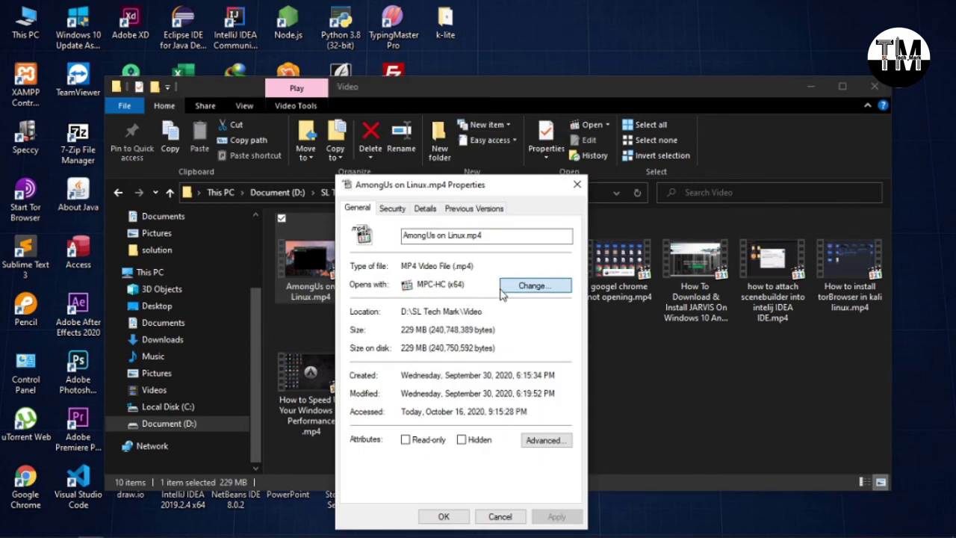
scroll(423, 397, down, 3)
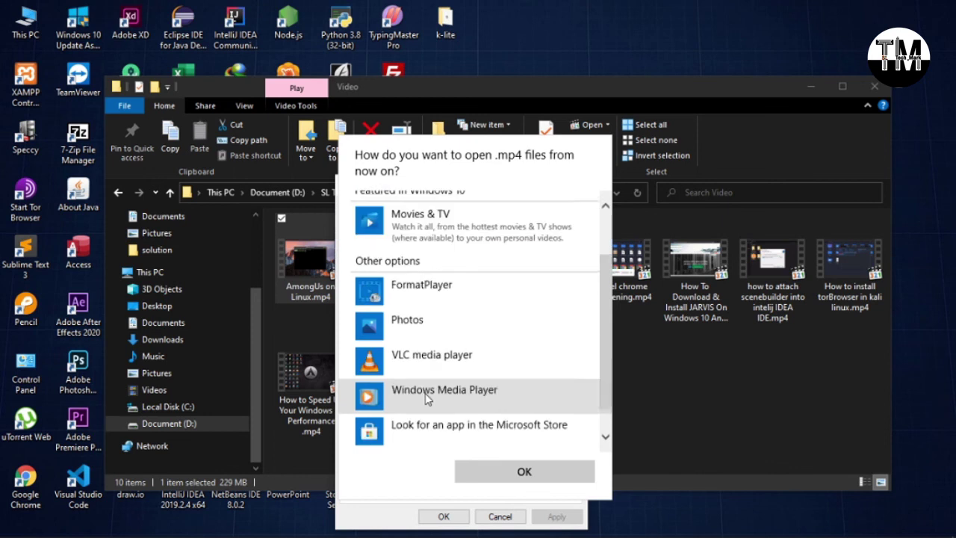
scroll(427, 400, up, 3)
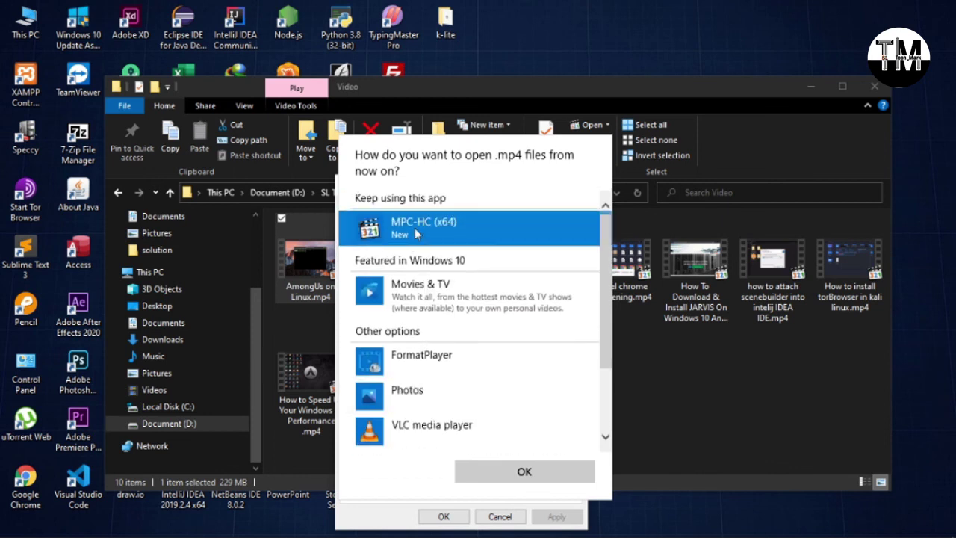
click(507, 478)
click(553, 517)
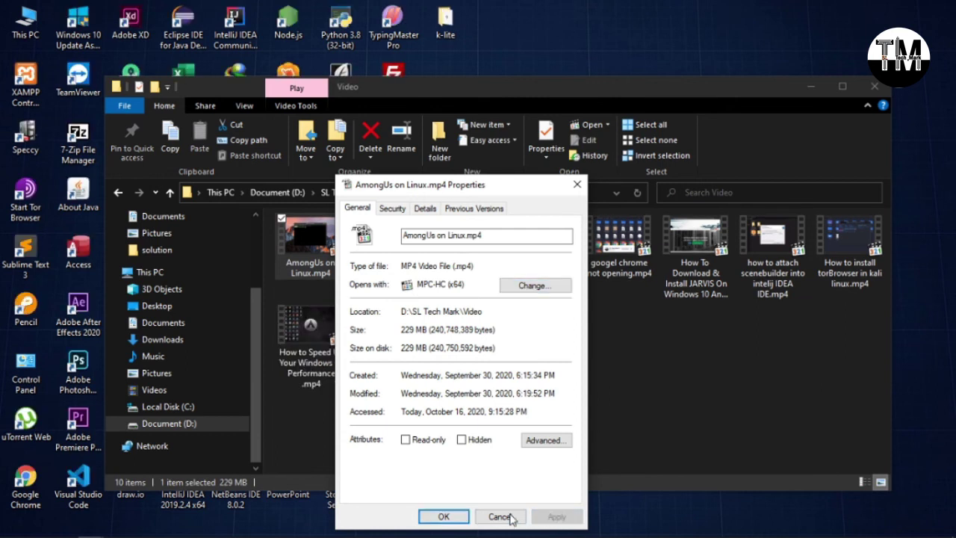
click(448, 517)
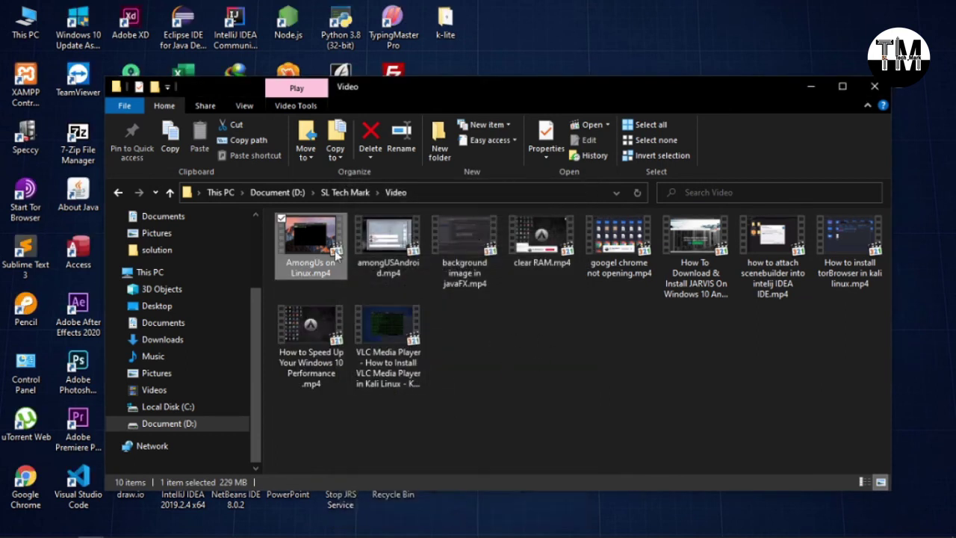
Step: Play amongUSAndroid.mp4 in MPC-HC, skip ahead to about 02:32 and then about 03:00, and close the player and the folder
click(388, 249)
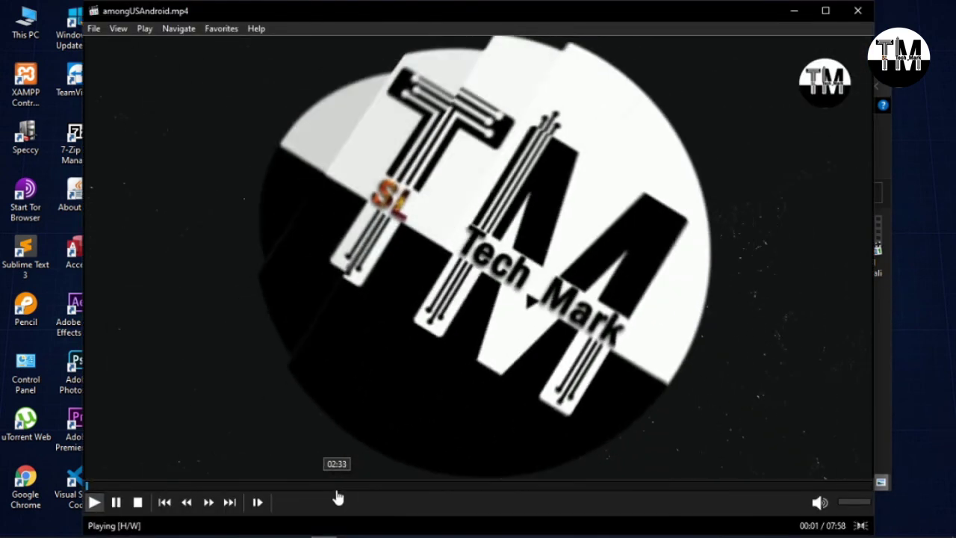
click(336, 493)
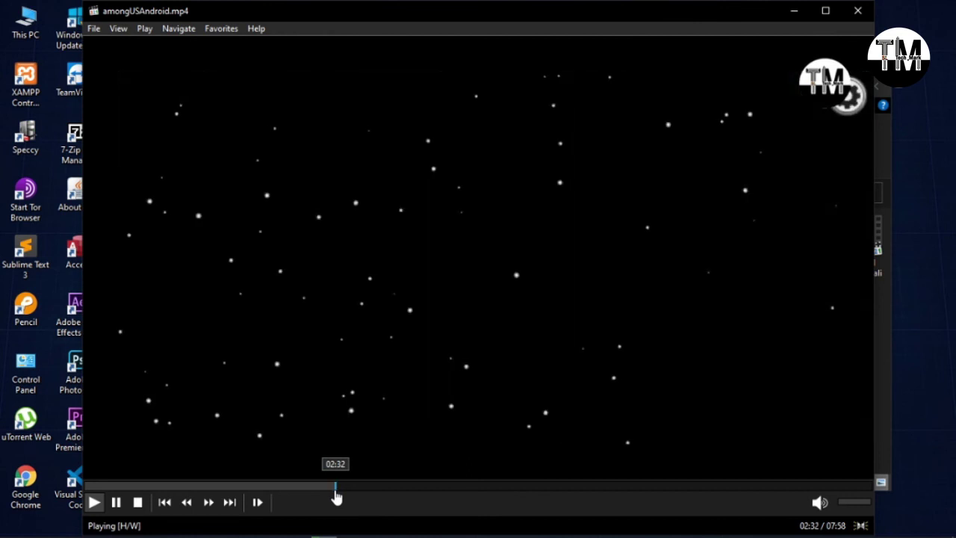
click(381, 487)
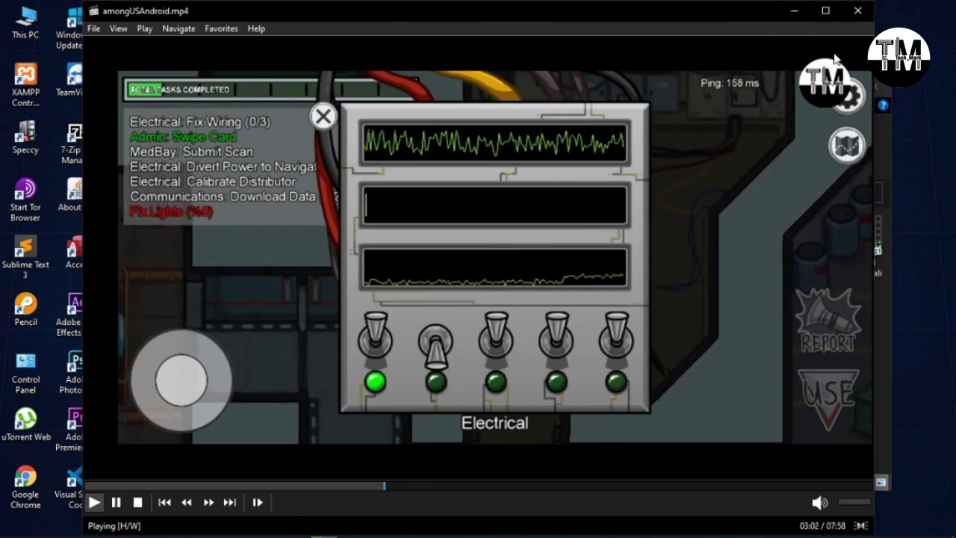
click(872, 20)
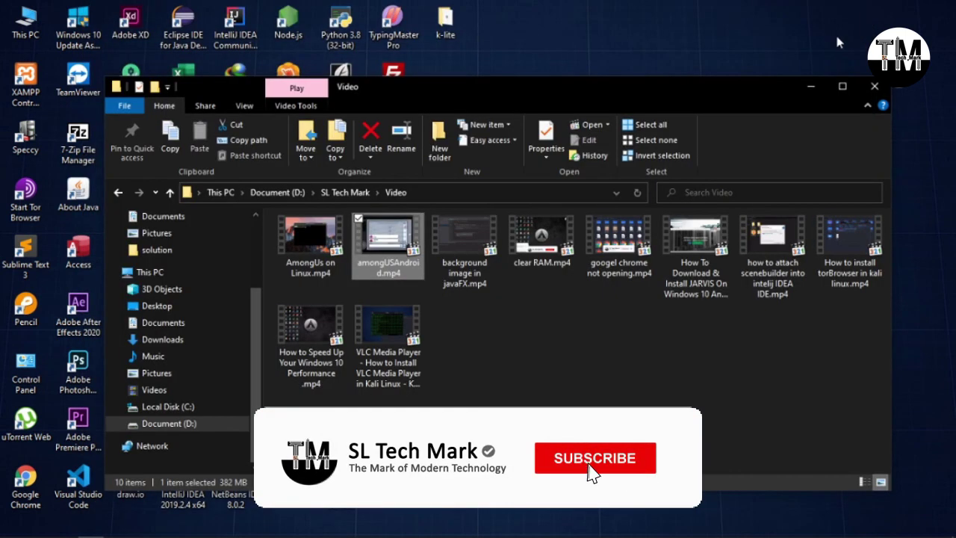
click(871, 91)
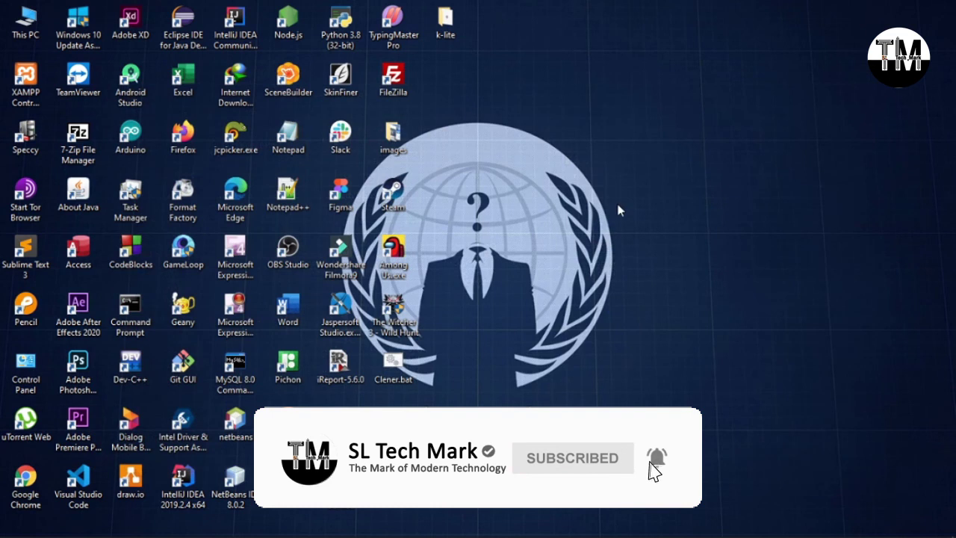